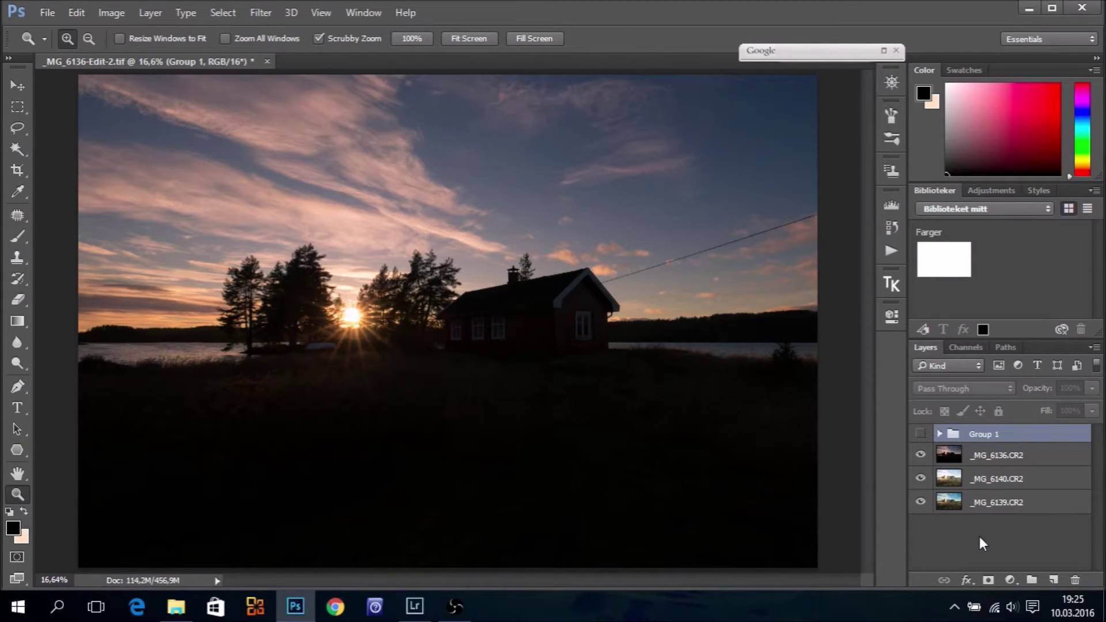
Toggle _MG_6136.CR2 and _MG_6140.CR2 visibility to compare exposures, leaving _MG_6136.CR2 hidden.
left_click(920, 455)
left_click(921, 479)
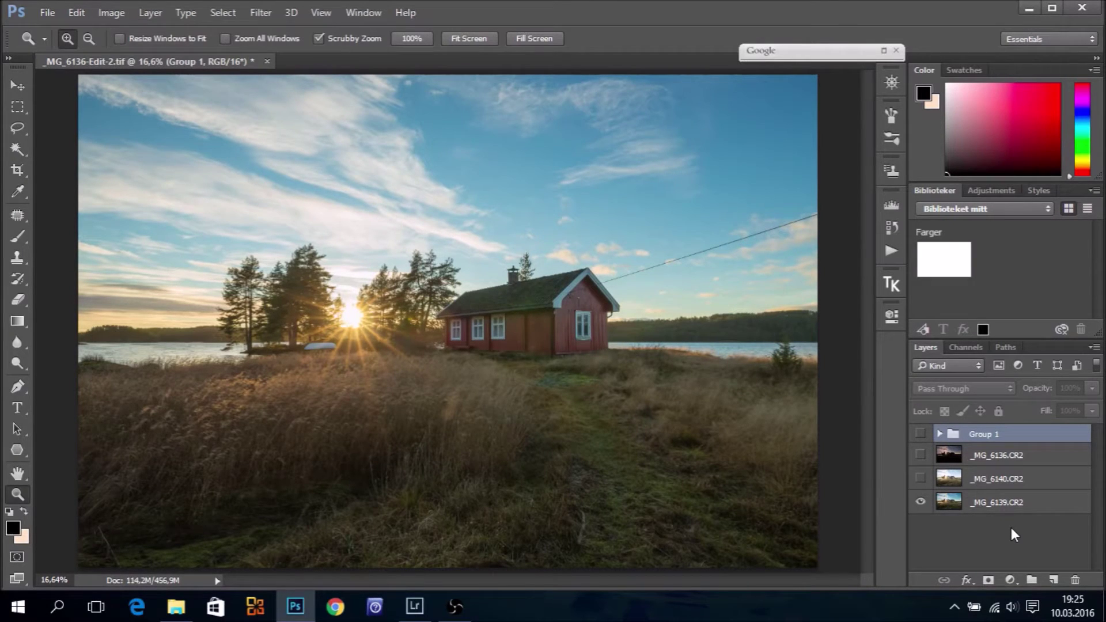
left_click(920, 479)
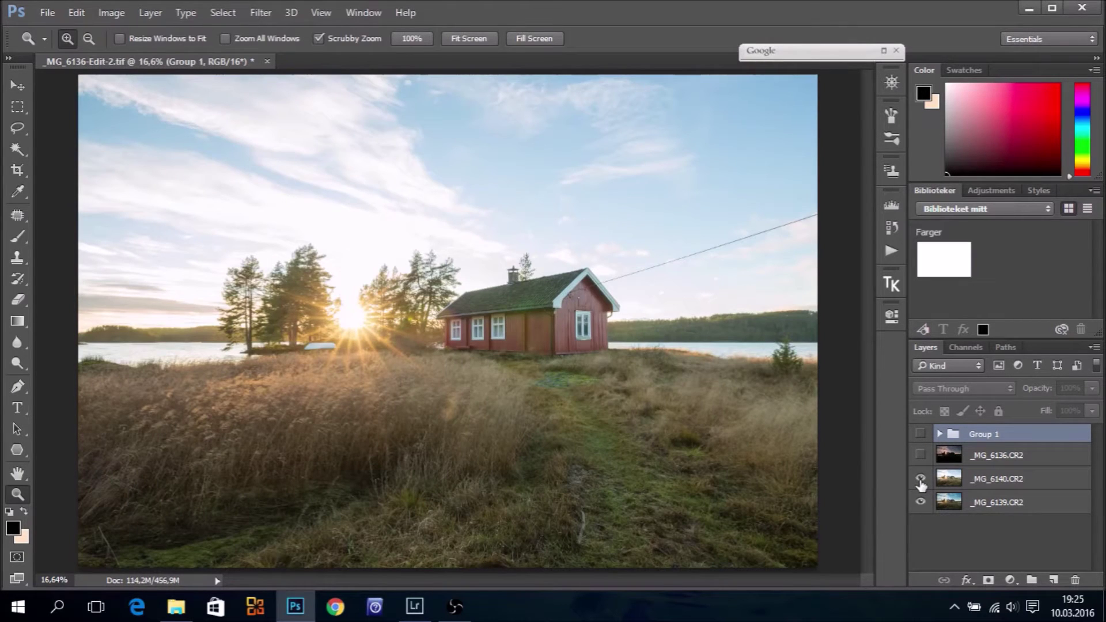
left_click(920, 455)
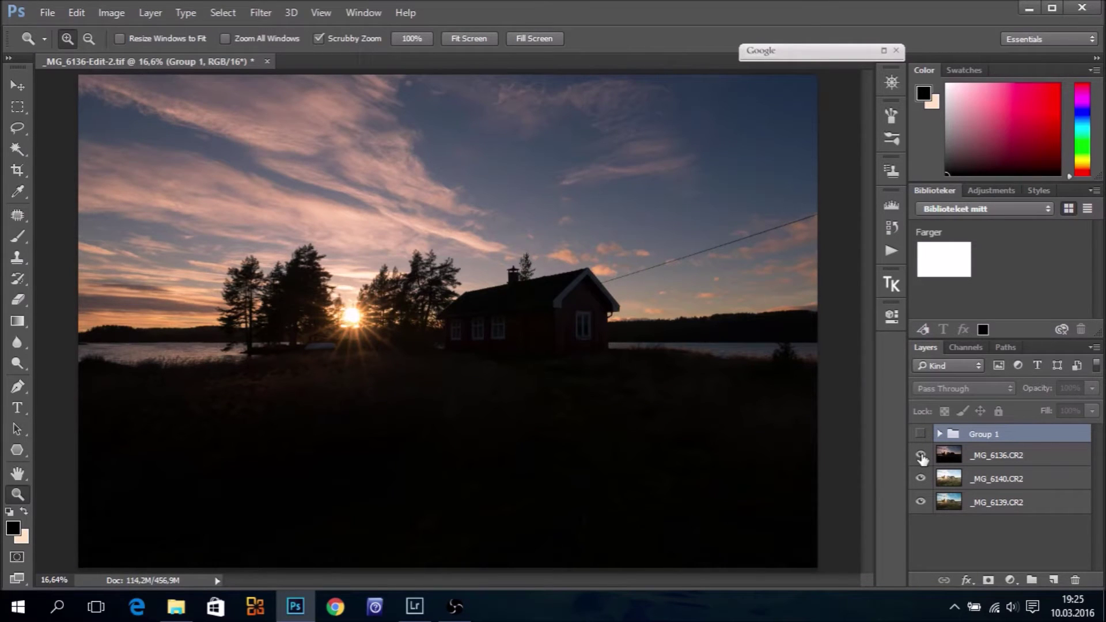
left_click(921, 455)
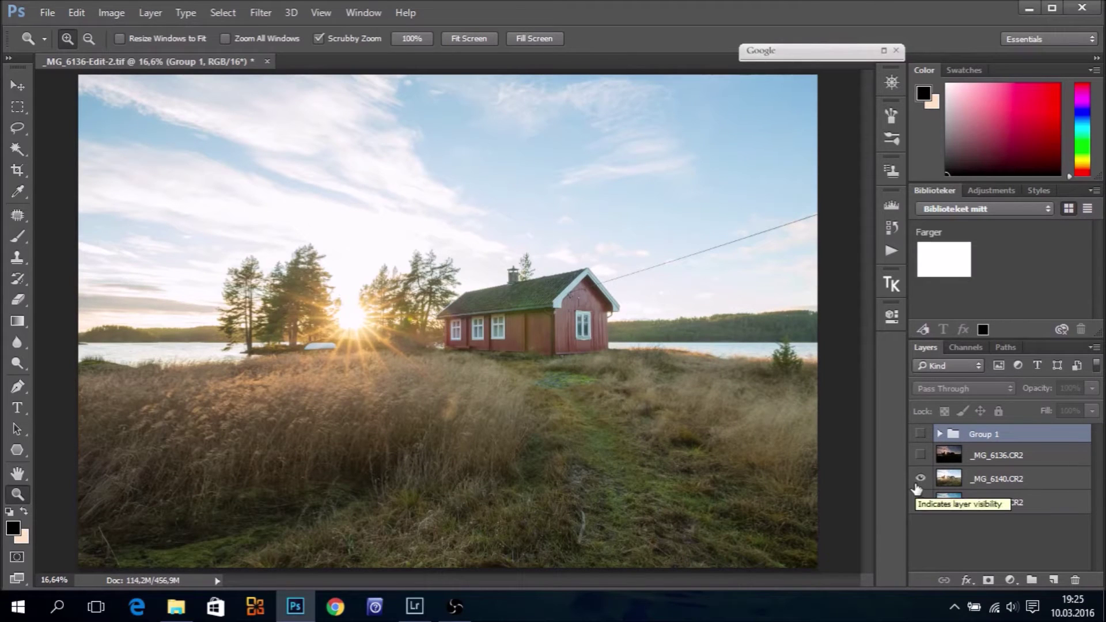
Add a layer mask to _MG_6140.CR2 and fill it via Apply Image with Invert ticked.
left_click(1001, 479)
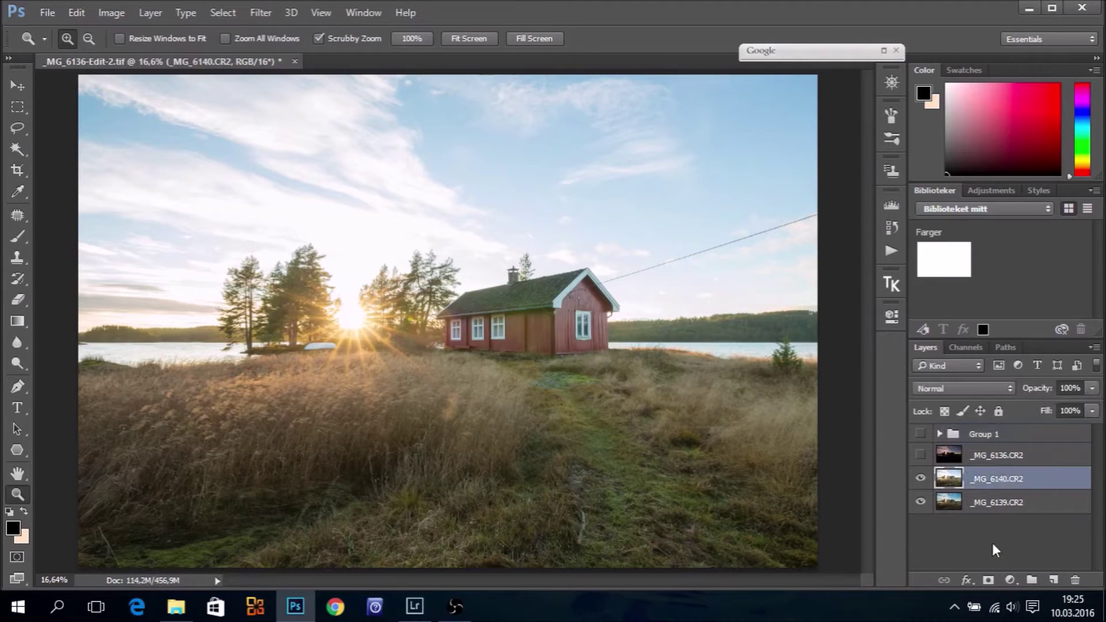
left_click(988, 580)
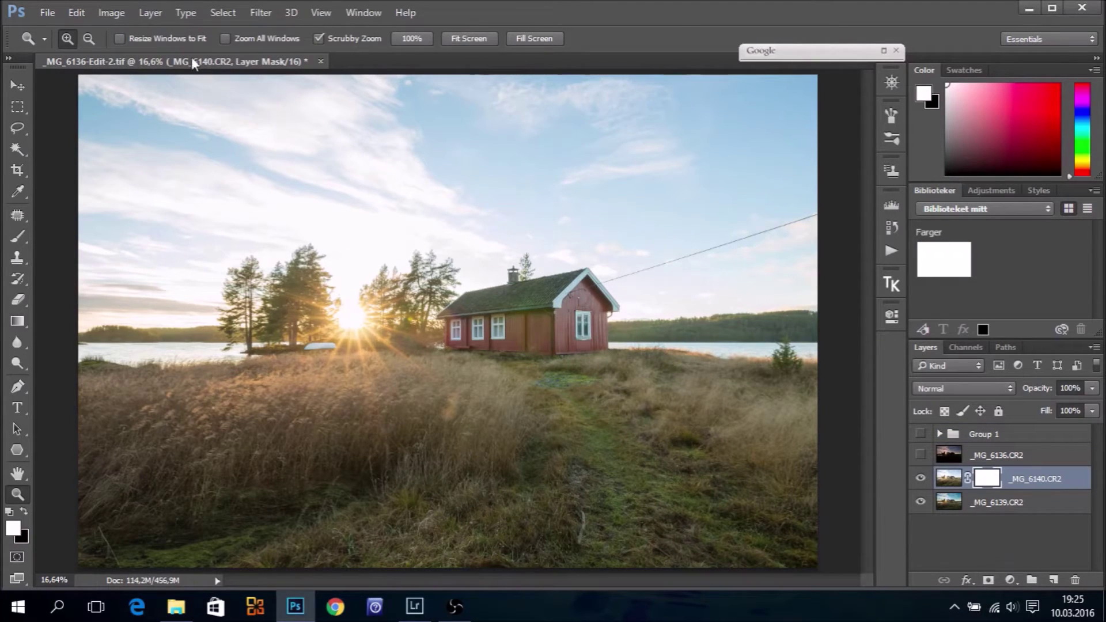
left_click(111, 12)
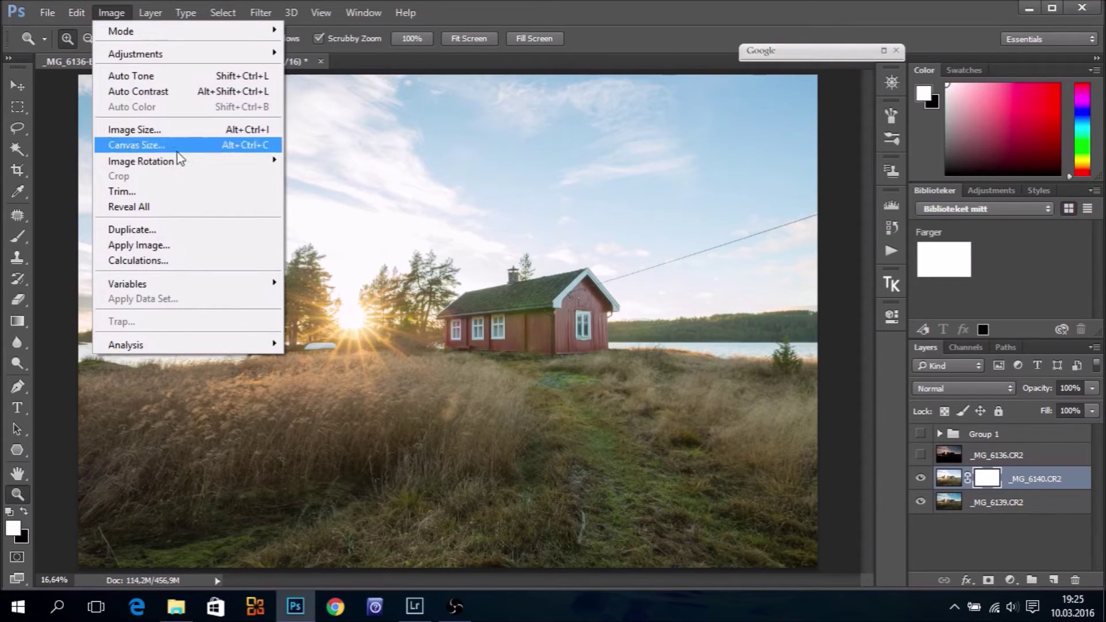
left_click(176, 247)
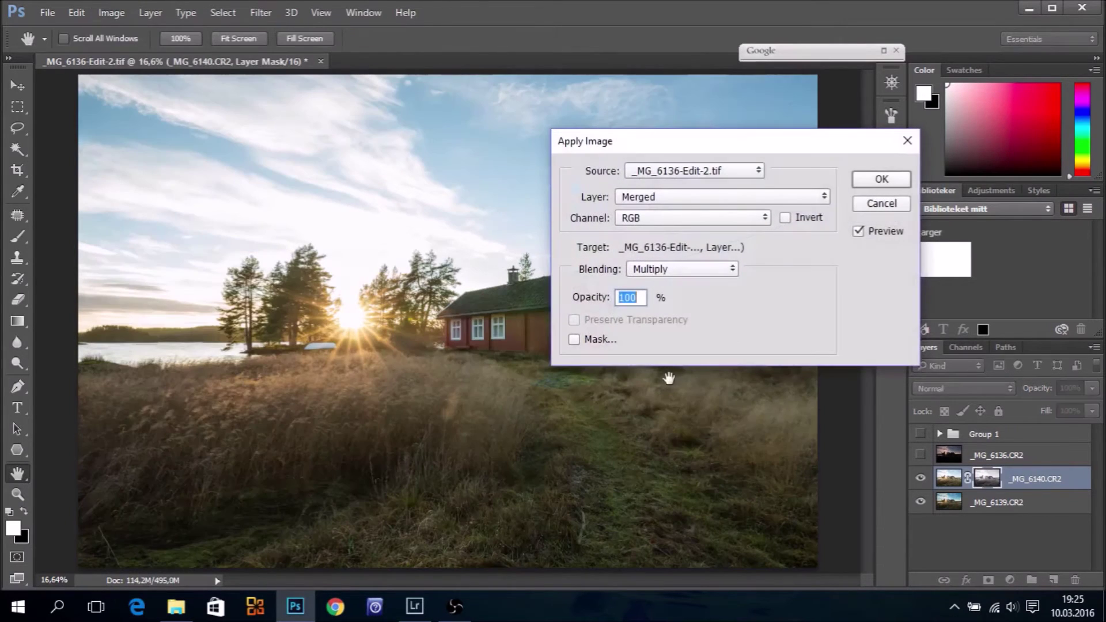
left_click(786, 218)
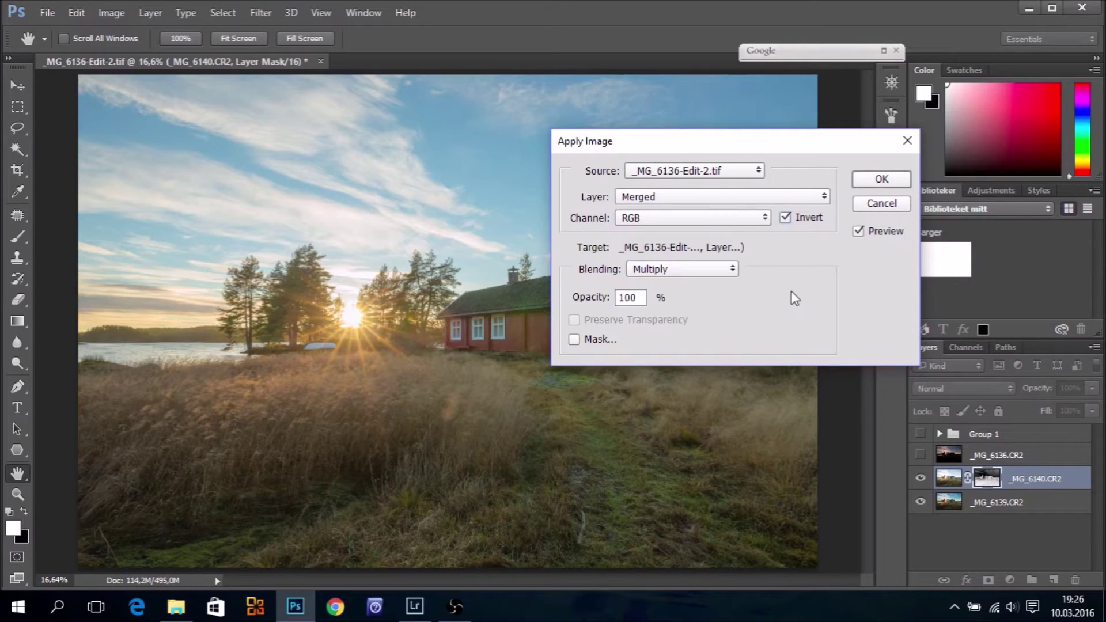
left_click(881, 180)
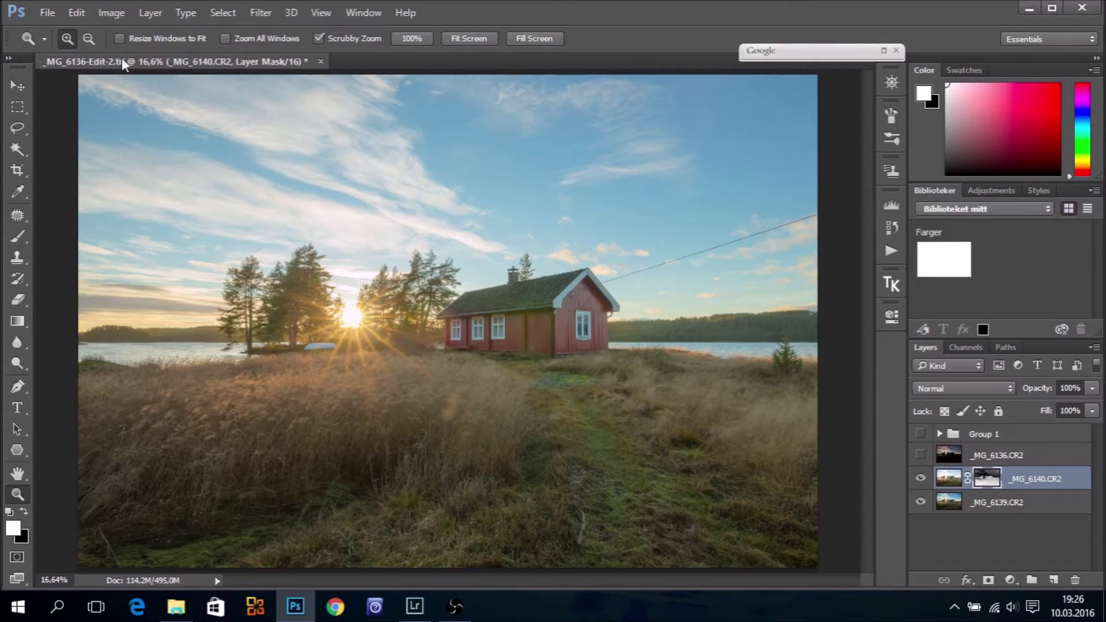
Run Apply Image again on the _MG_6140.CR2 mask with Invert on, using Multiply blending.
left_click(112, 12)
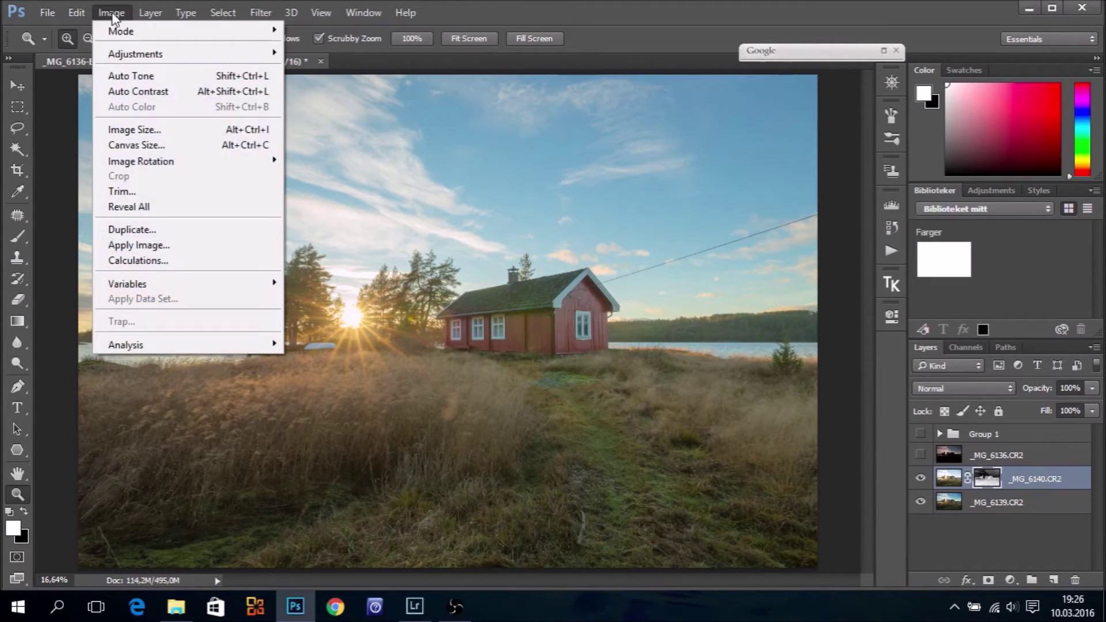
left_click(152, 249)
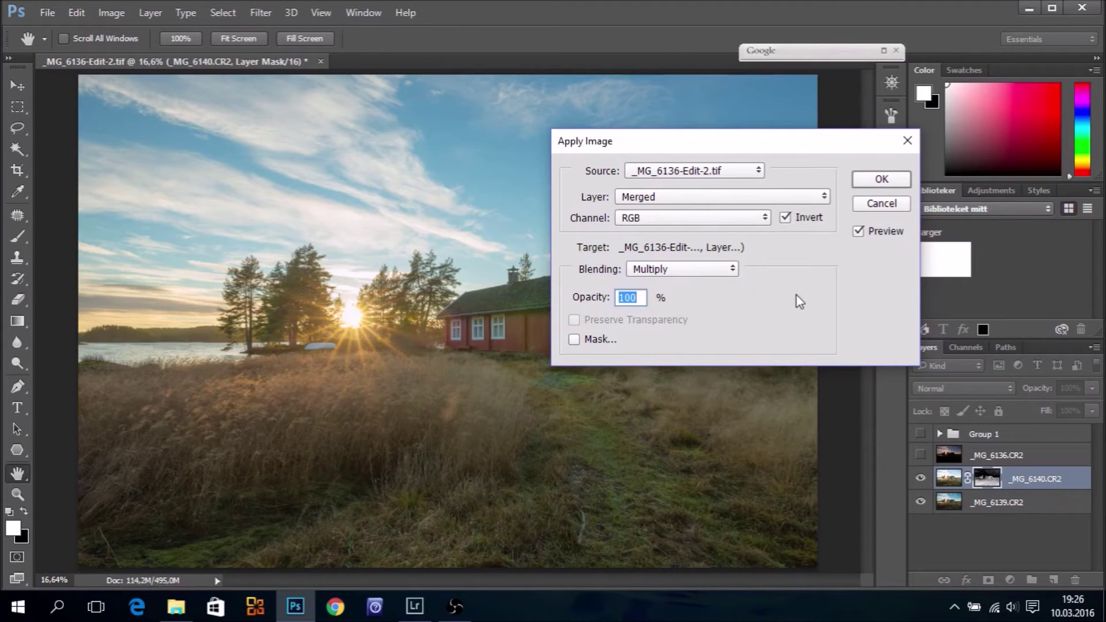
left_click(877, 182)
key("z")
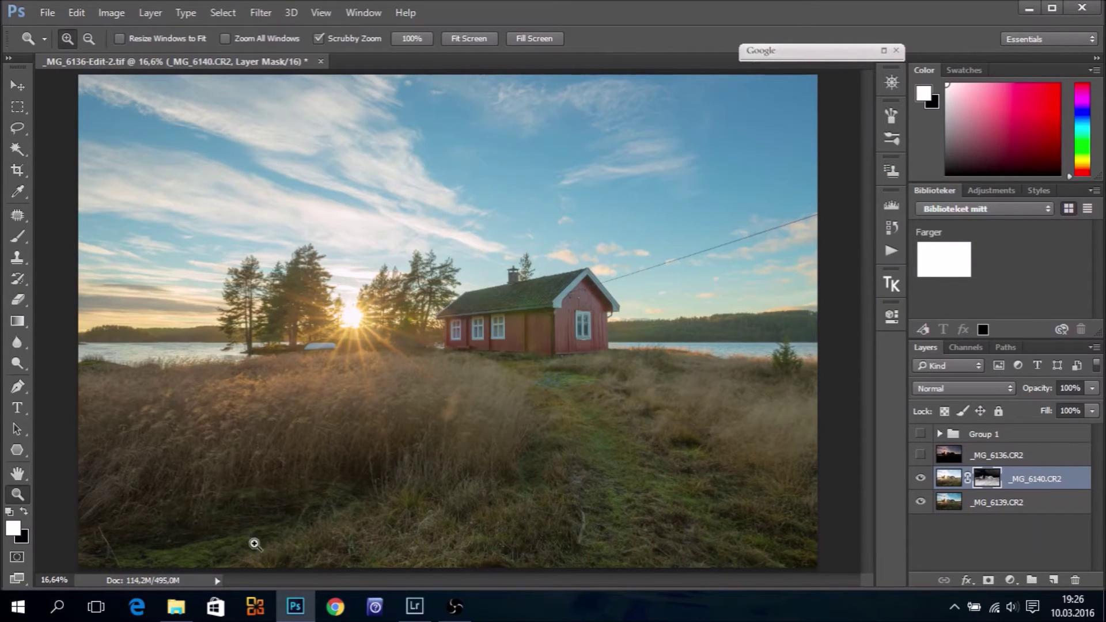
In _MG_6140.CR2 Blending Options, split the Underlying Layer black slider to 0/23.
double_click(1075, 484)
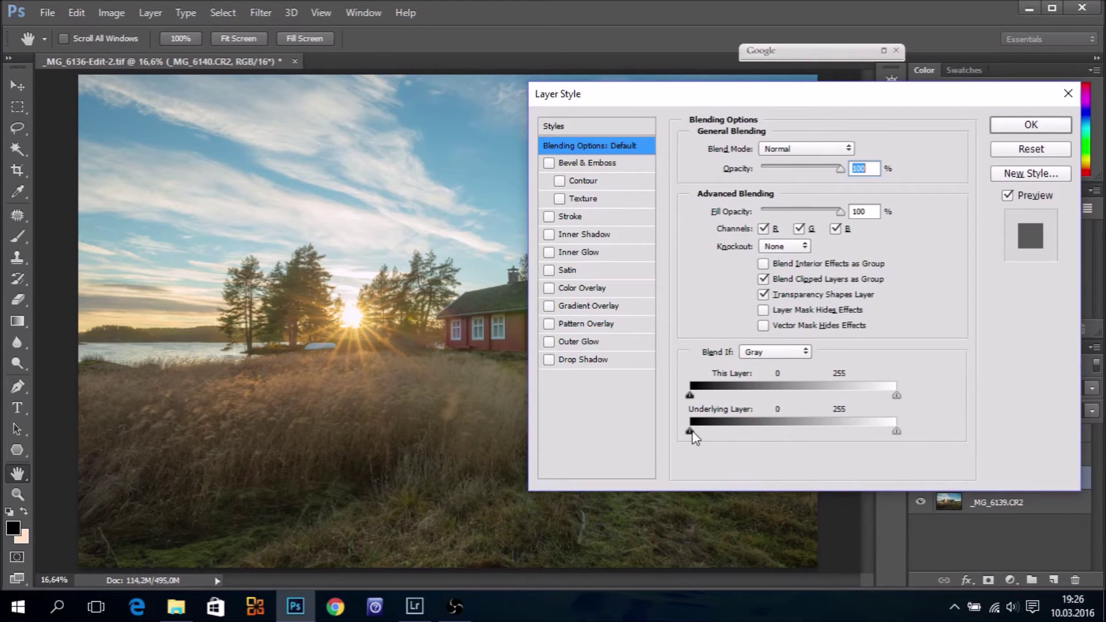
left_click_drag(692, 431, 710, 436, "alt")
left_click(1009, 198)
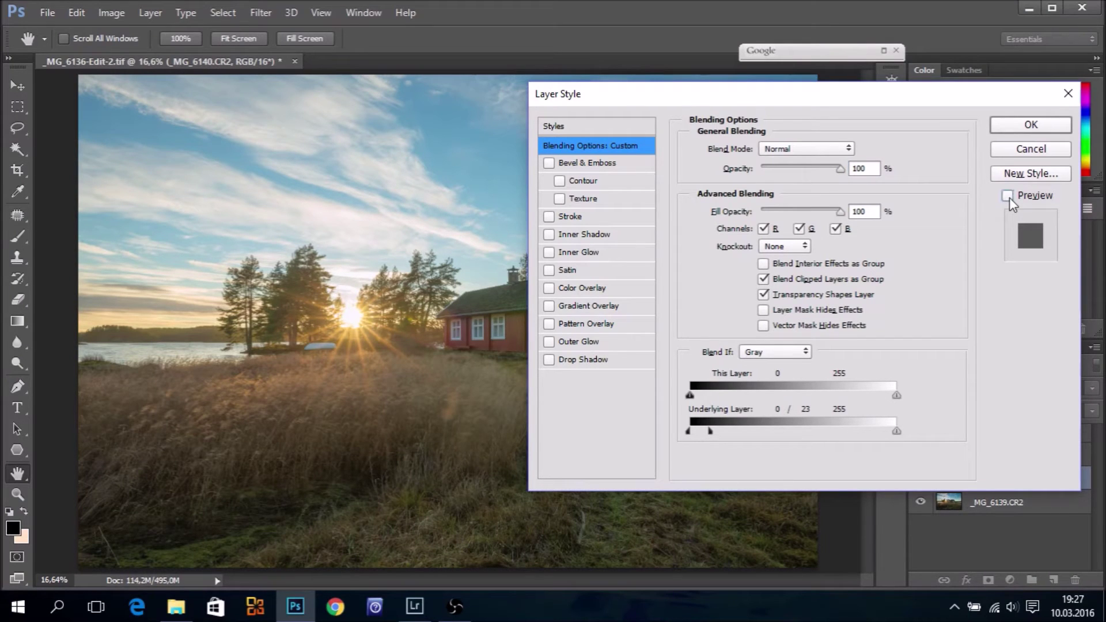
left_click(1008, 197)
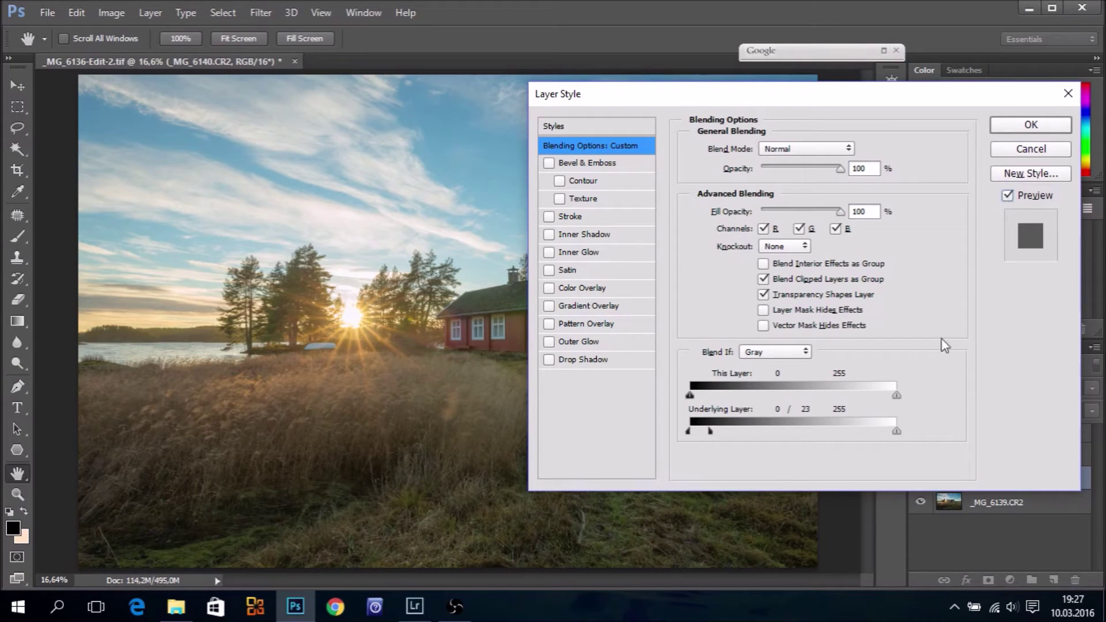
left_click(1038, 128)
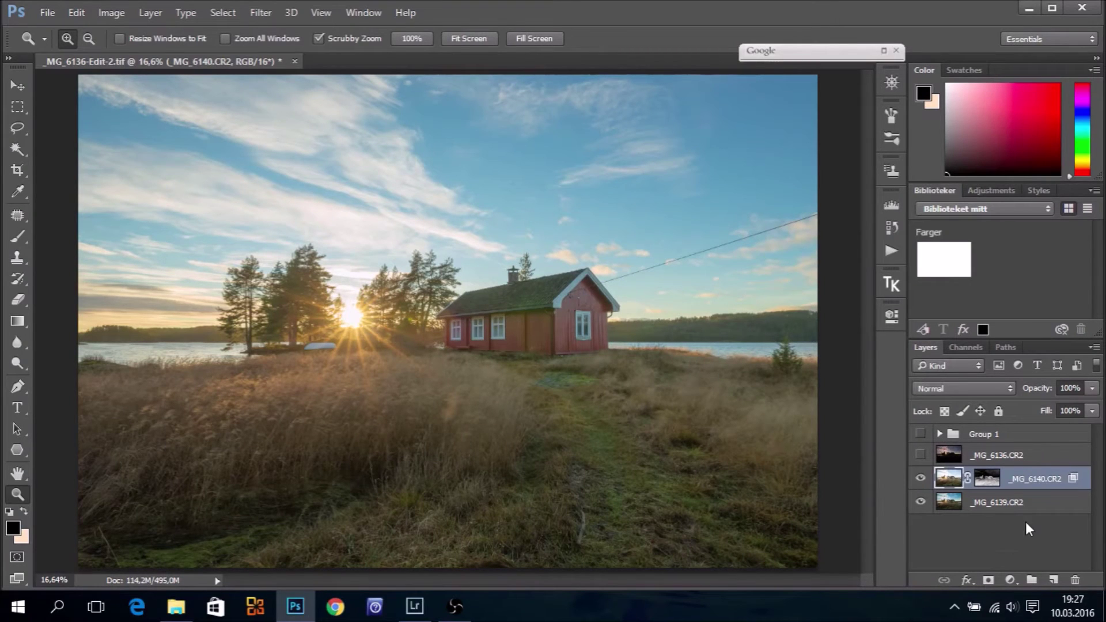
Show _MG_6136.CR2 and give it a mask from Apply Image with Invert unchecked, Multiply blending.
left_click(920, 458)
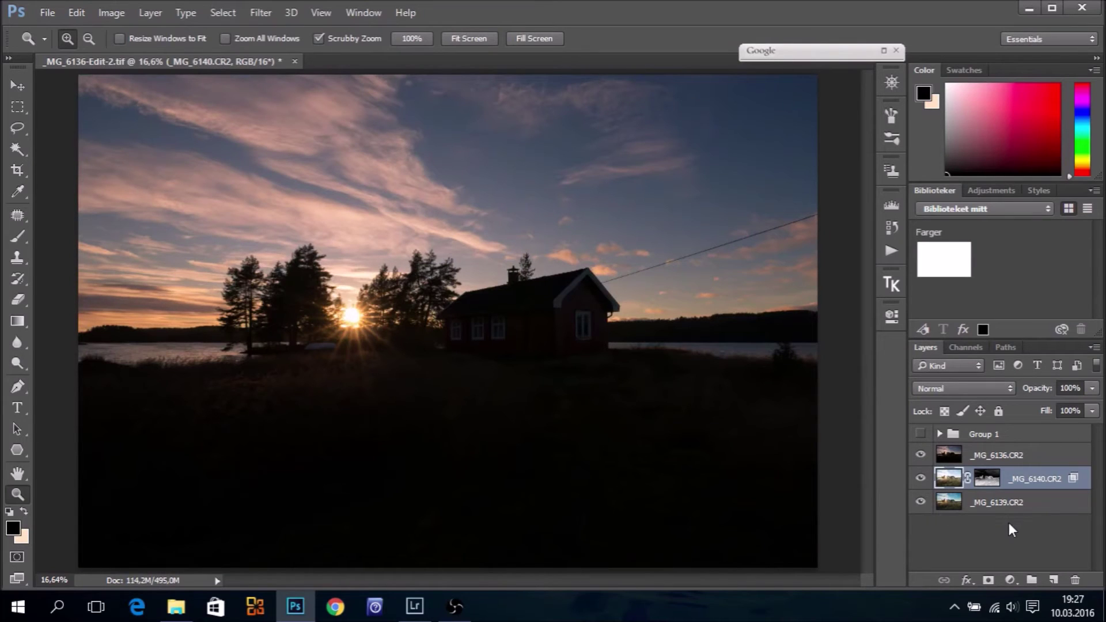
left_click(1020, 457)
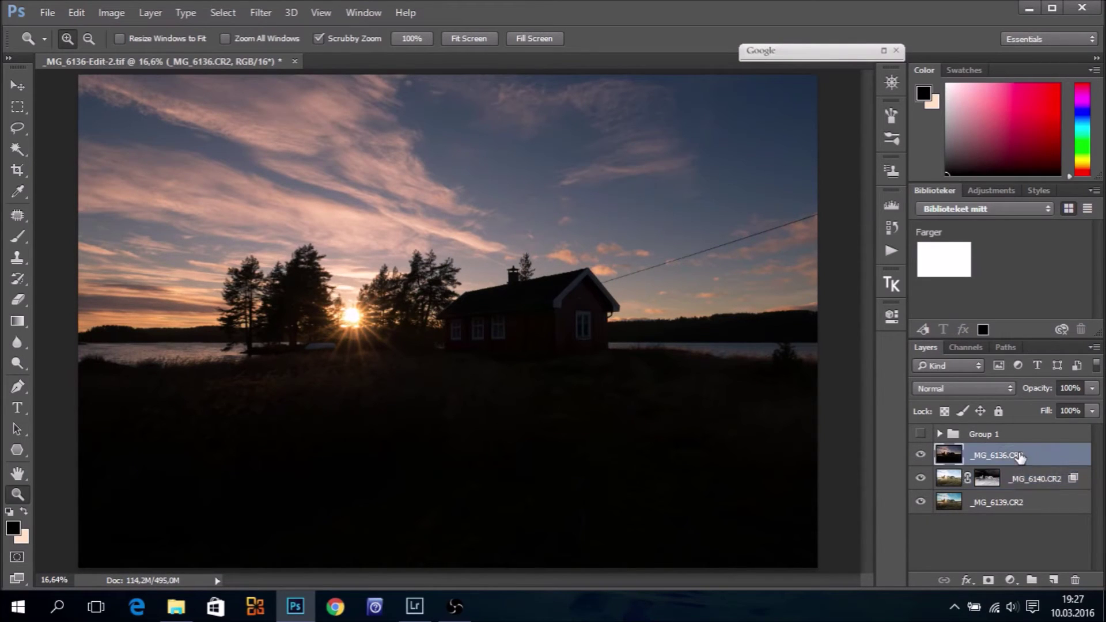
left_click(988, 580)
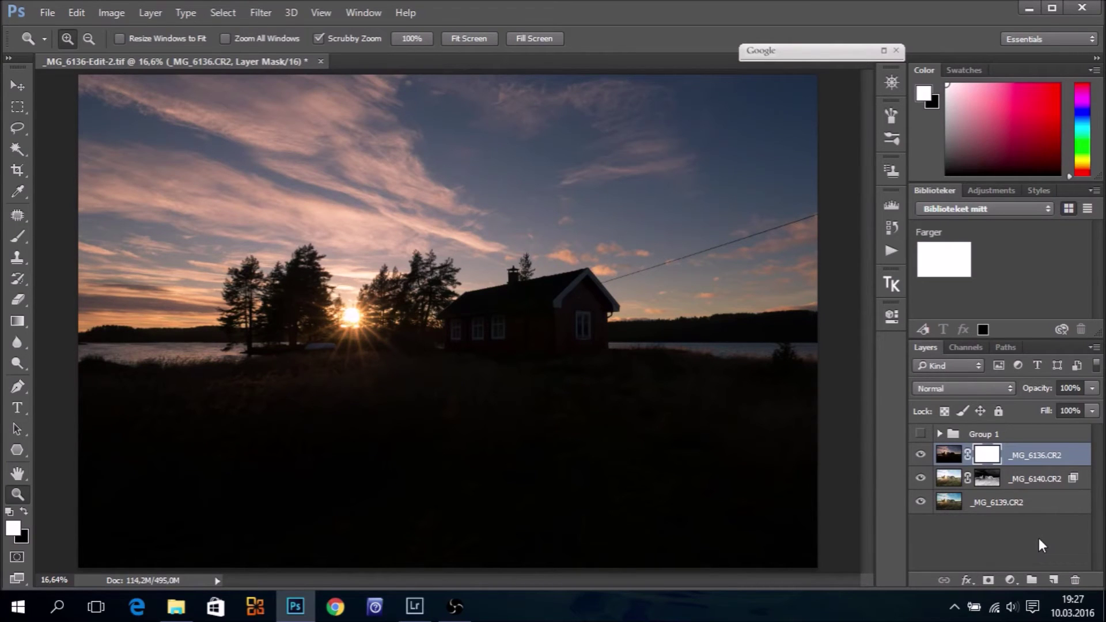
left_click(112, 11)
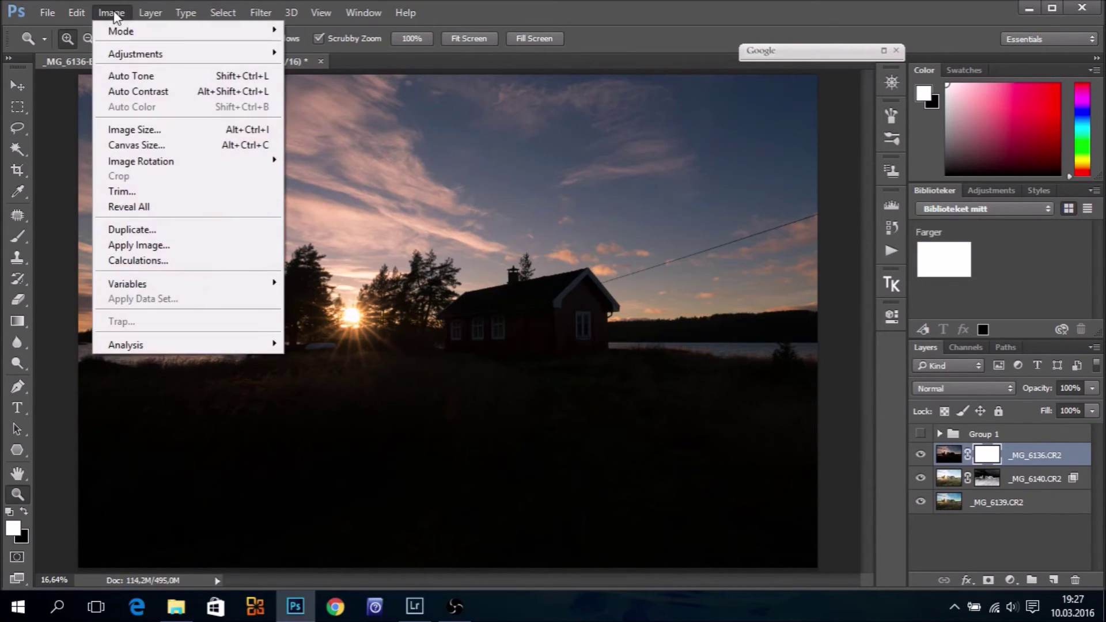
left_click(164, 246)
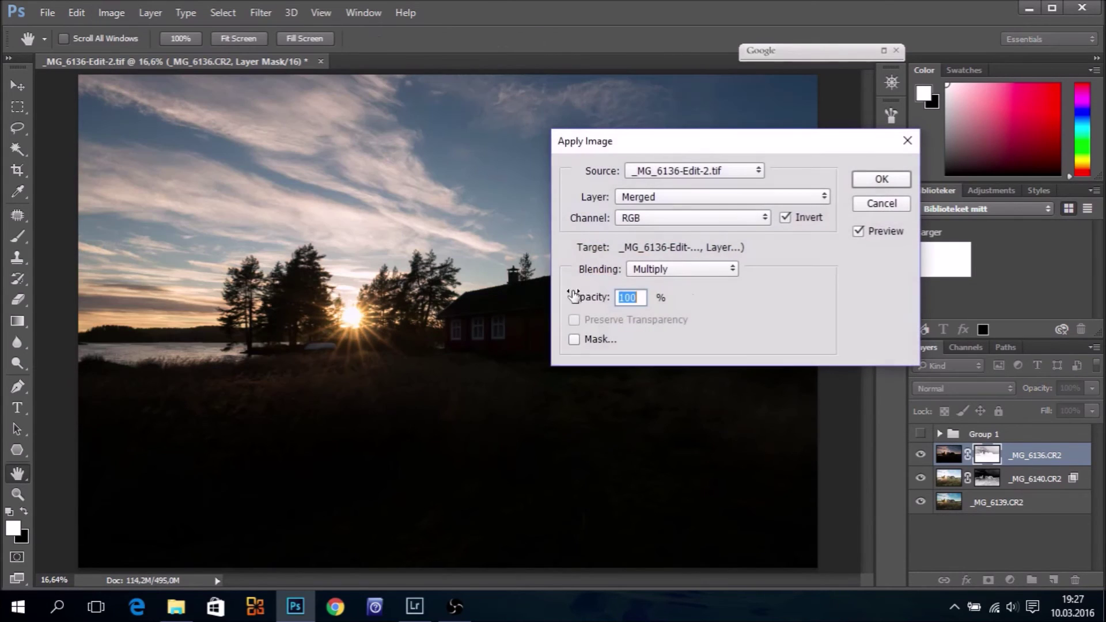
left_click(784, 218)
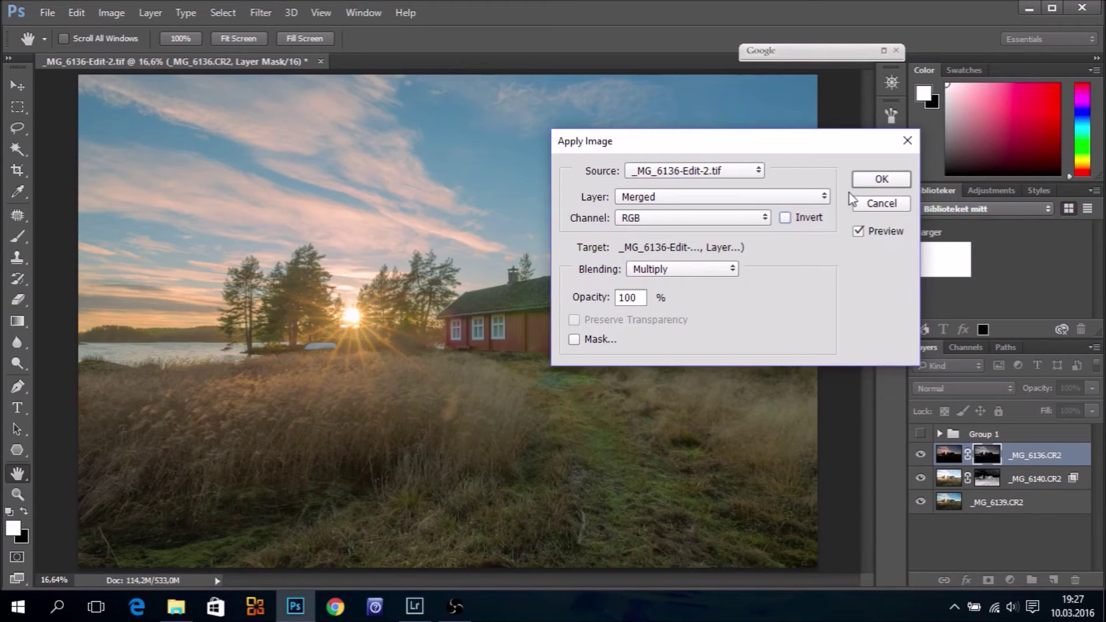
left_click(880, 180)
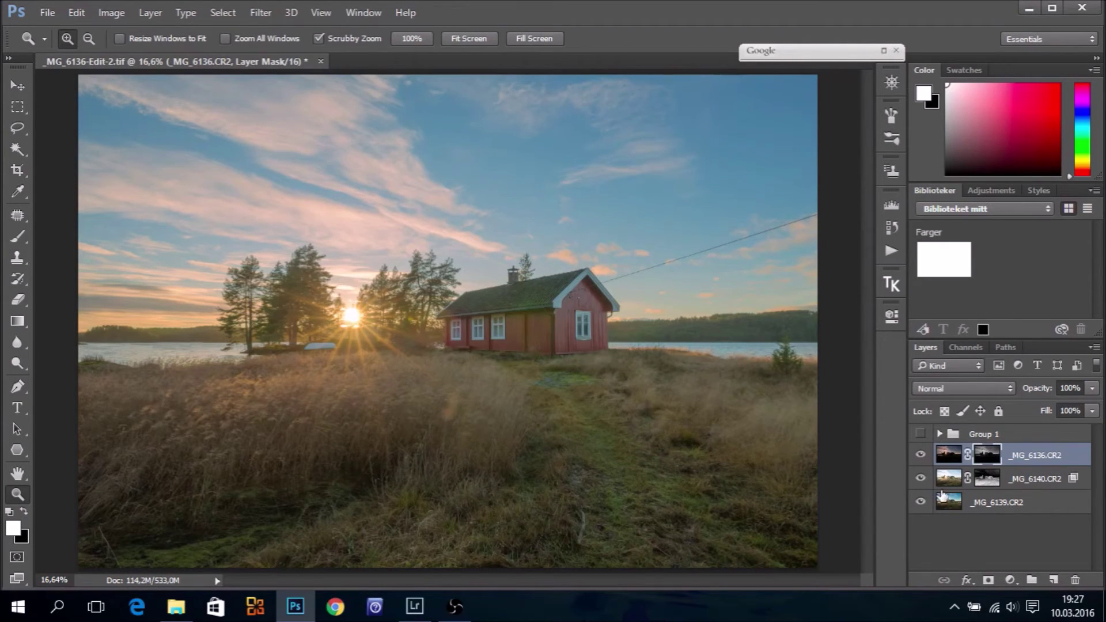
left_click(988, 482, "alt")
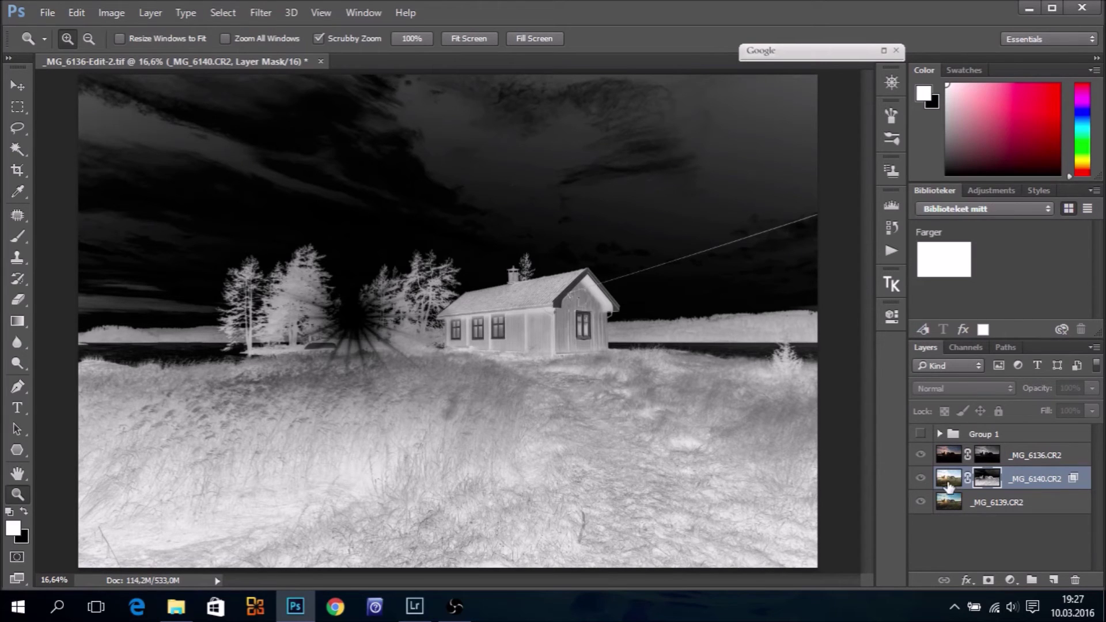
left_click(986, 476, "alt")
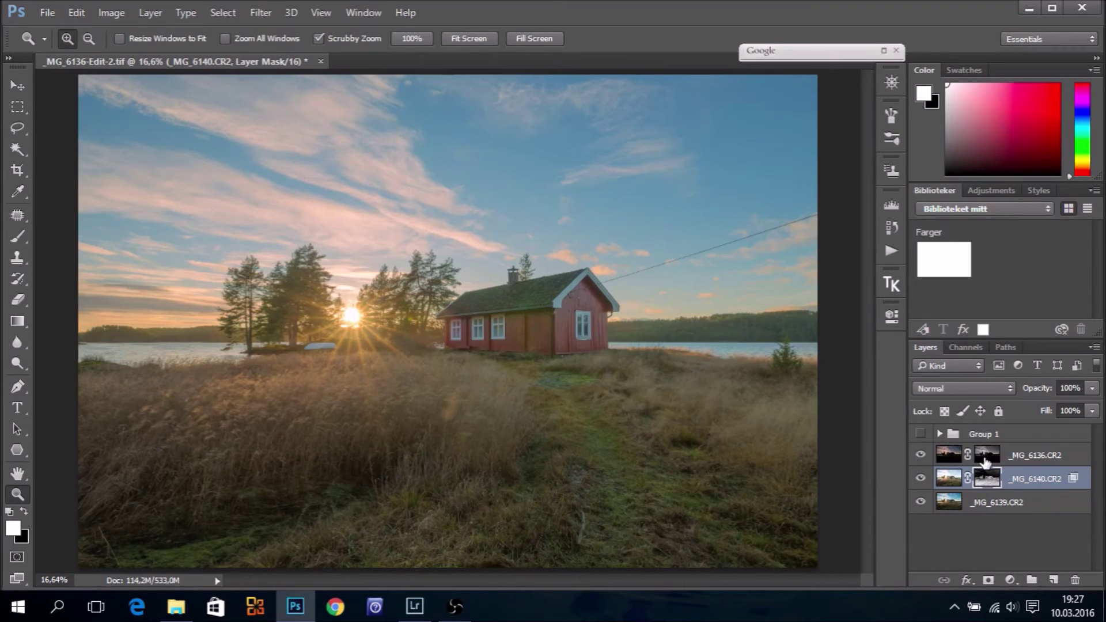
key("alt")
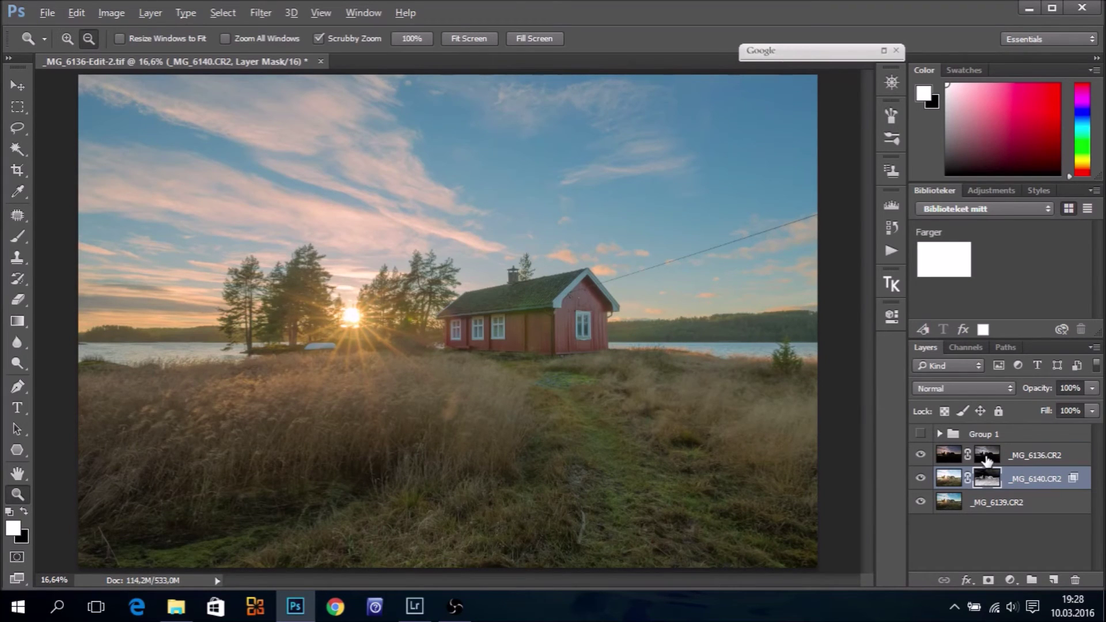
left_click(986, 460, "alt")
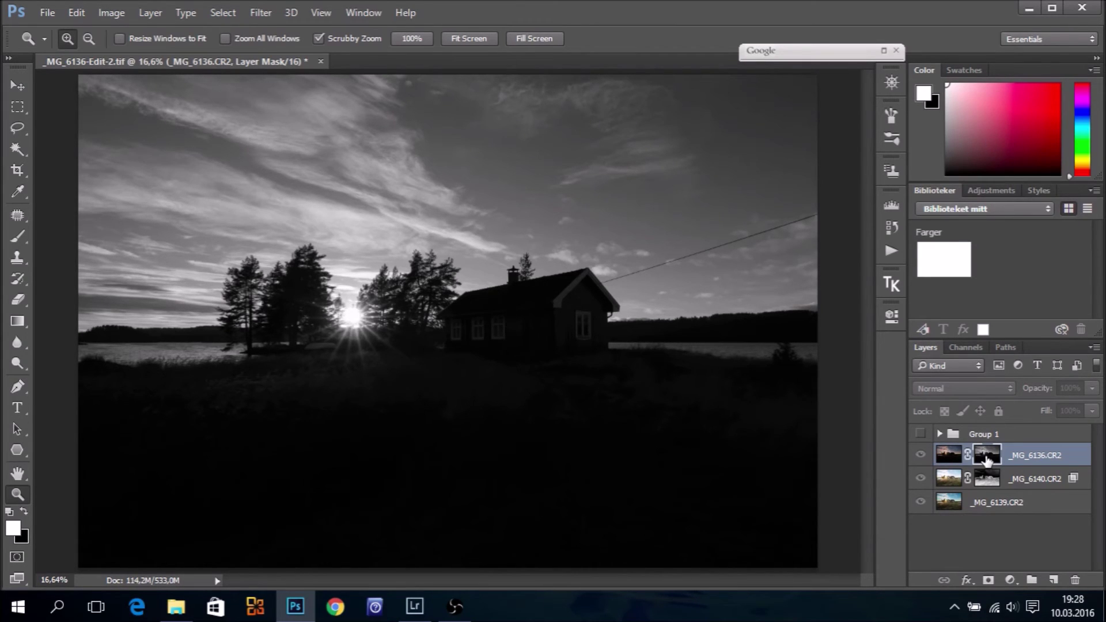
left_click(986, 459, "alt")
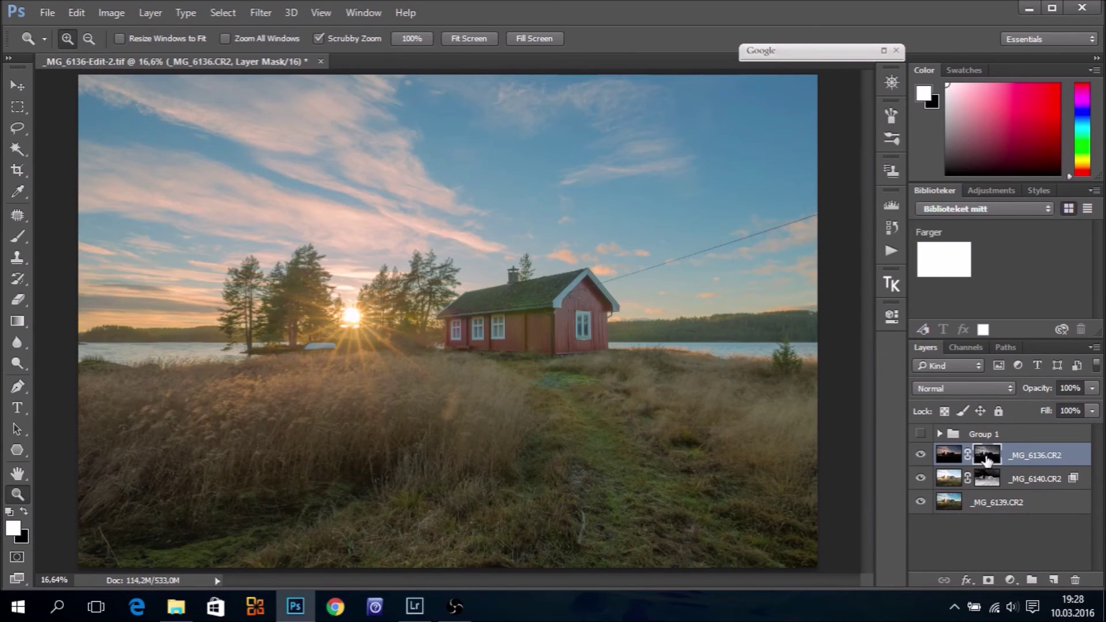
left_click(897, 206)
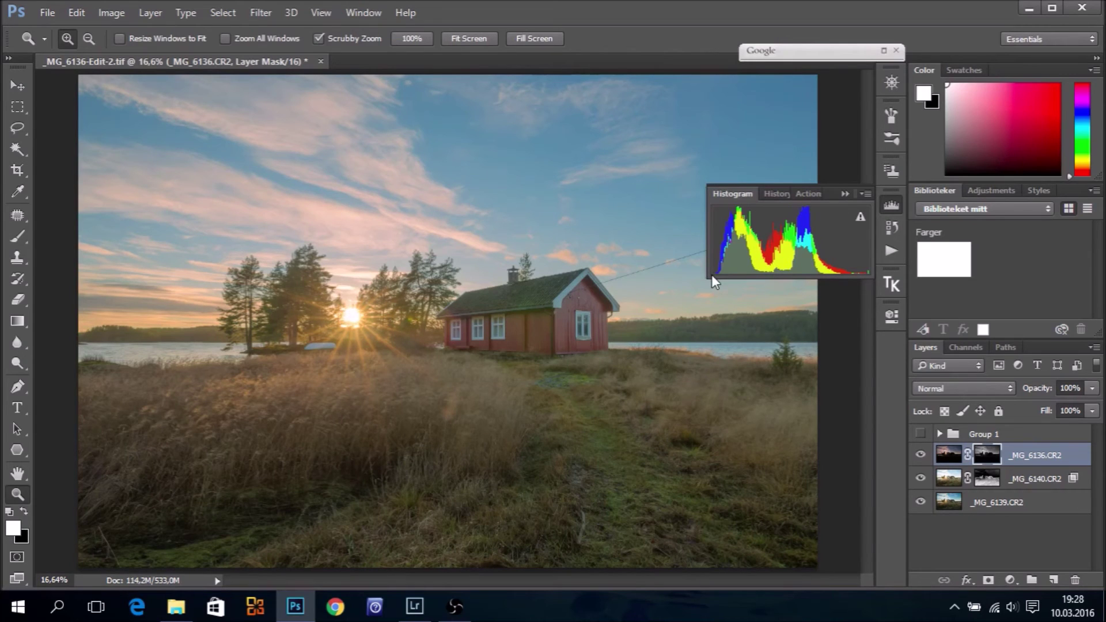
left_click(843, 194)
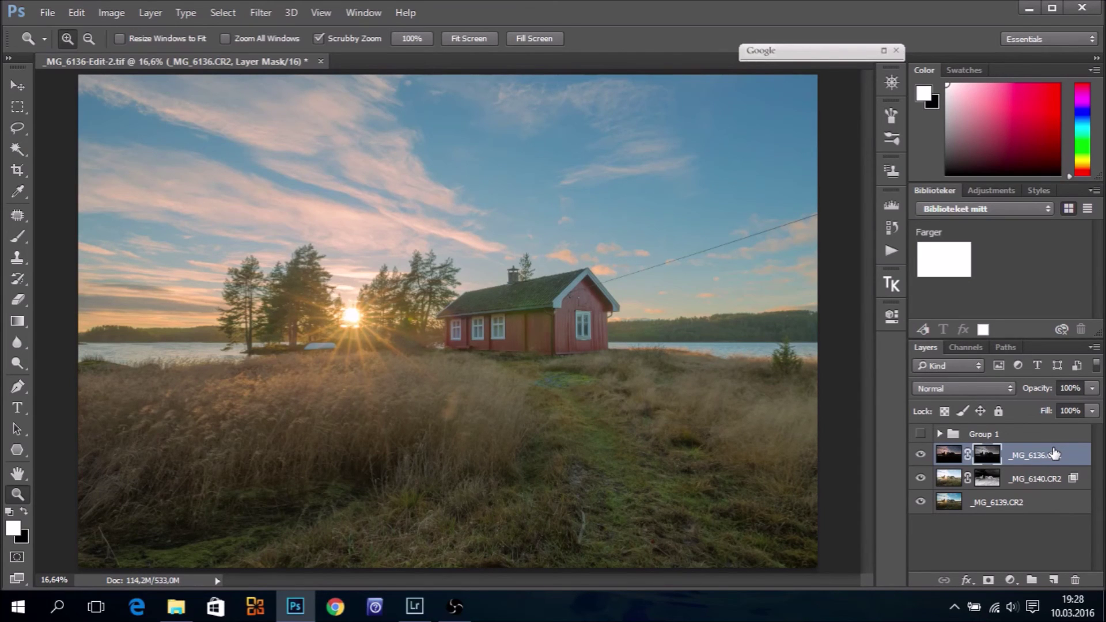
Make Group 1 visible to add its warm orange sunset grading.
left_click(921, 434)
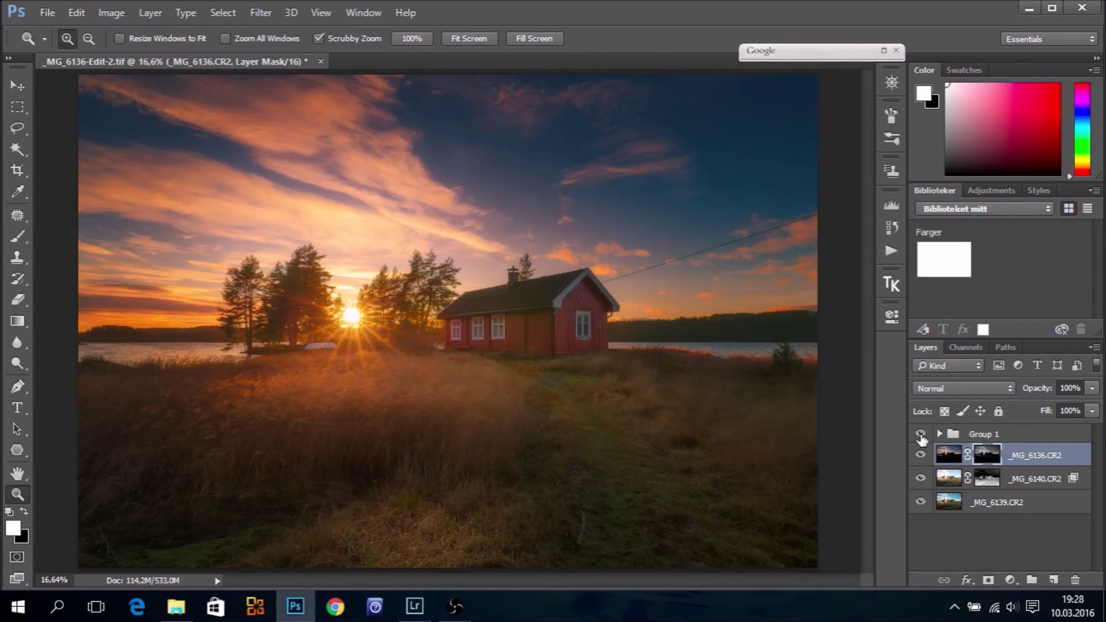